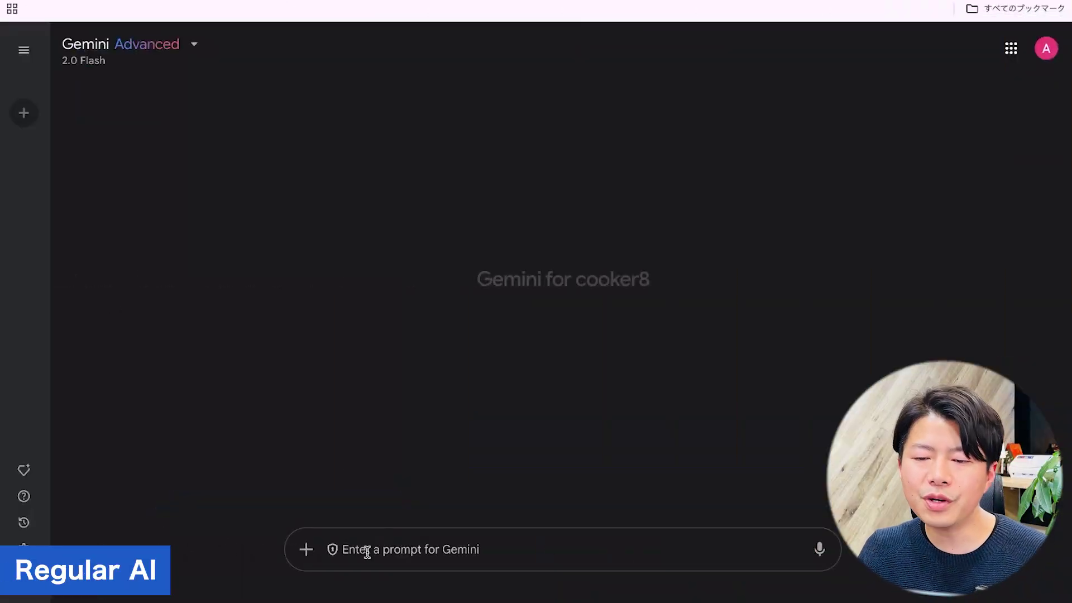
Ask Gemini what the company's sales method is and read its generic B2B sales reply.
{"action": "type", "text": "What is the company's sales method?"}
{"action": "key", "text": "Return"}
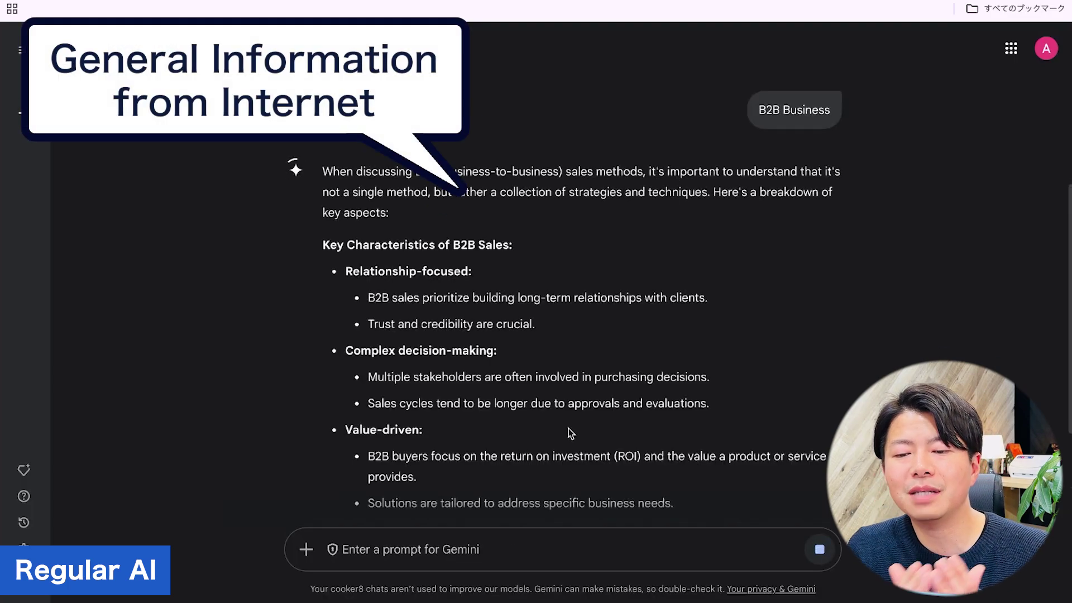
{"action": "scroll", "coordinate": [570, 433], "scroll_direction": "up", "scroll_amount": 3}
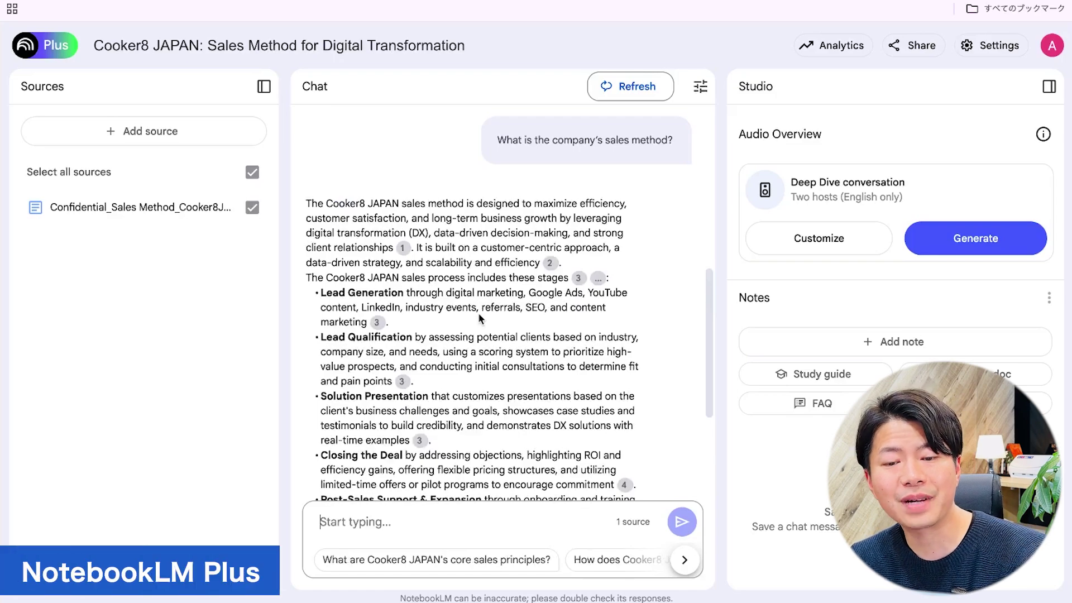
In NotebookLM Plus, view the source passages behind citations 1 and 2.
{"action": "scroll", "coordinate": [479, 318], "scroll_direction": "down", "scroll_amount": 4}
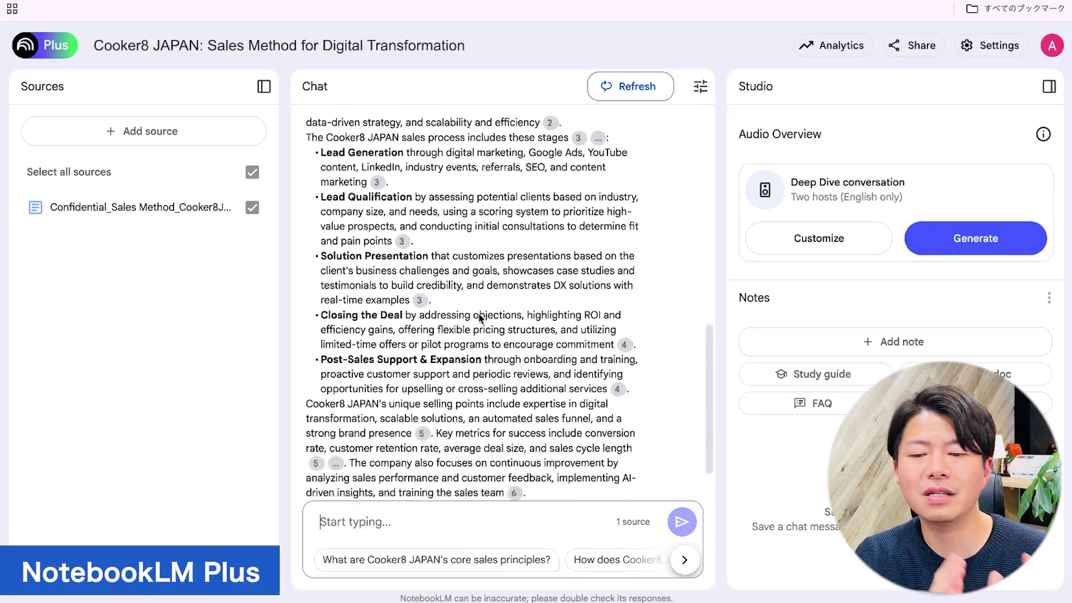
{"action": "scroll", "coordinate": [479, 318], "scroll_direction": "up", "scroll_amount": 3}
{"action": "left_click", "coordinate": [402, 210]}
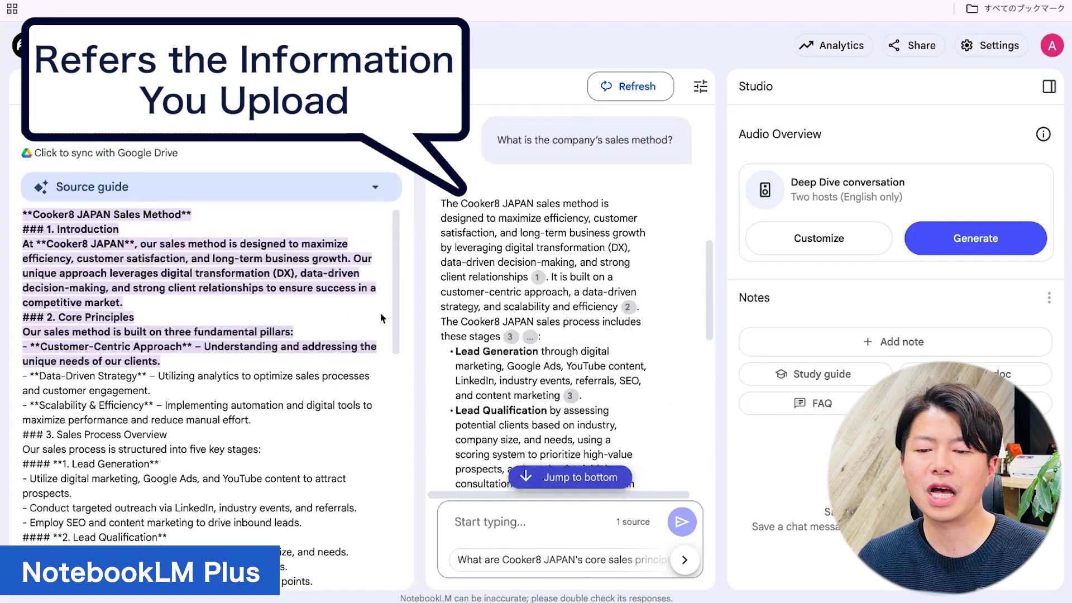
{"action": "left_click", "coordinate": [627, 307]}
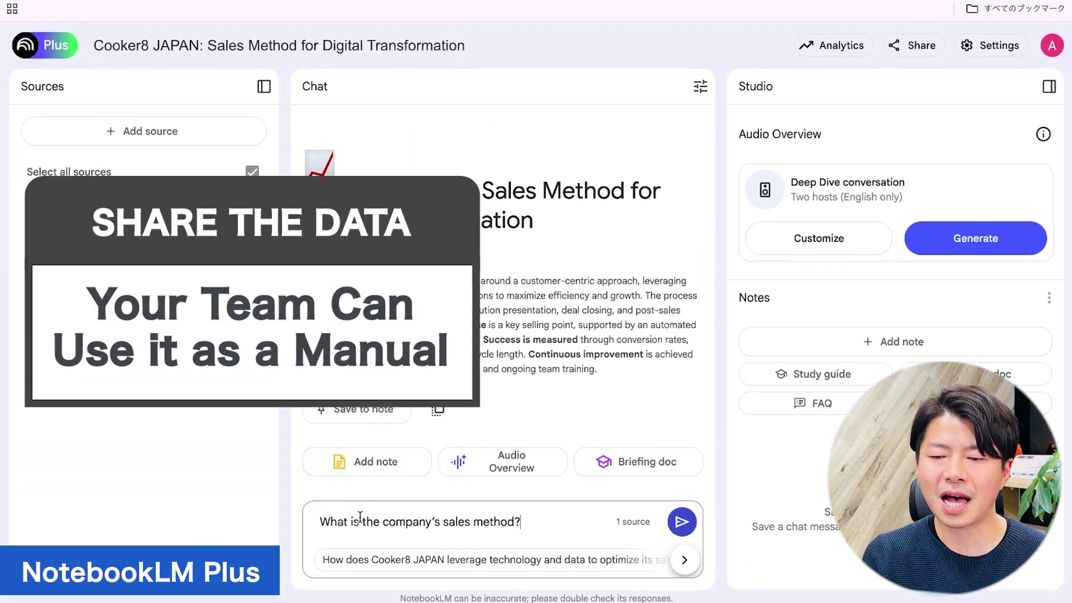
Send the sales-method question to the notebook and check cited passages 1, 2 and 3 (Lead Qualification).
{"action": "key", "text": "Return"}
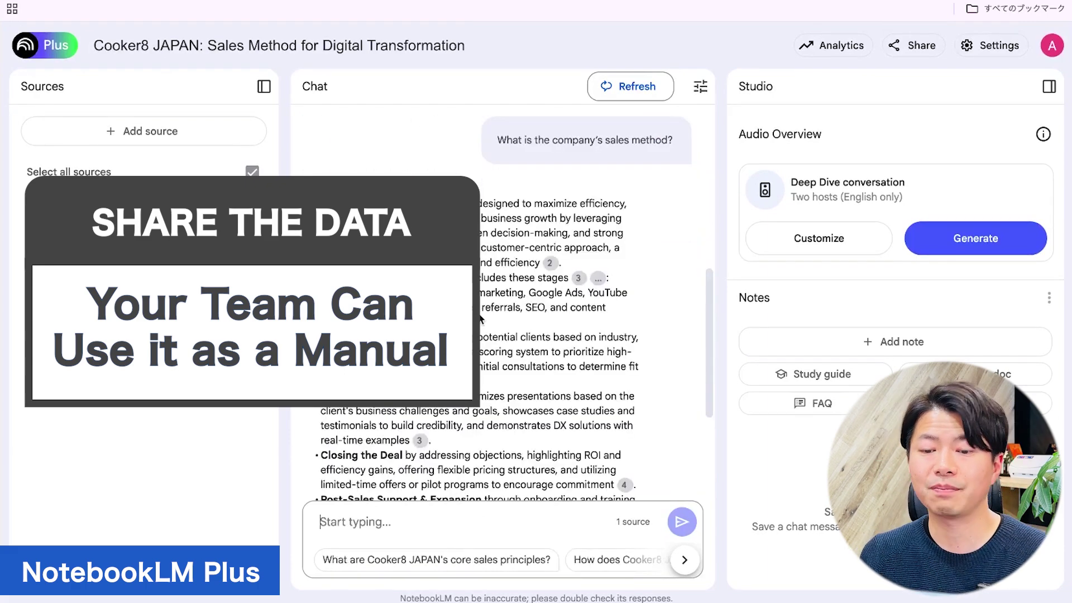
{"action": "scroll", "coordinate": [480, 318], "scroll_direction": "down", "scroll_amount": 5}
{"action": "scroll", "coordinate": [480, 319], "scroll_direction": "up", "scroll_amount": 4}
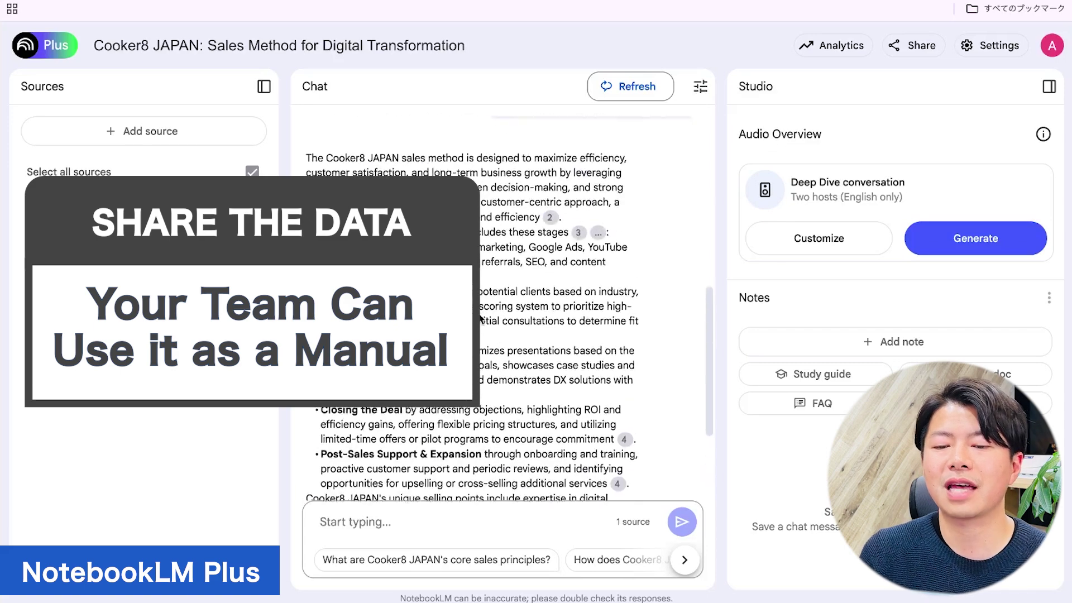
{"action": "left_click", "coordinate": [400, 217]}
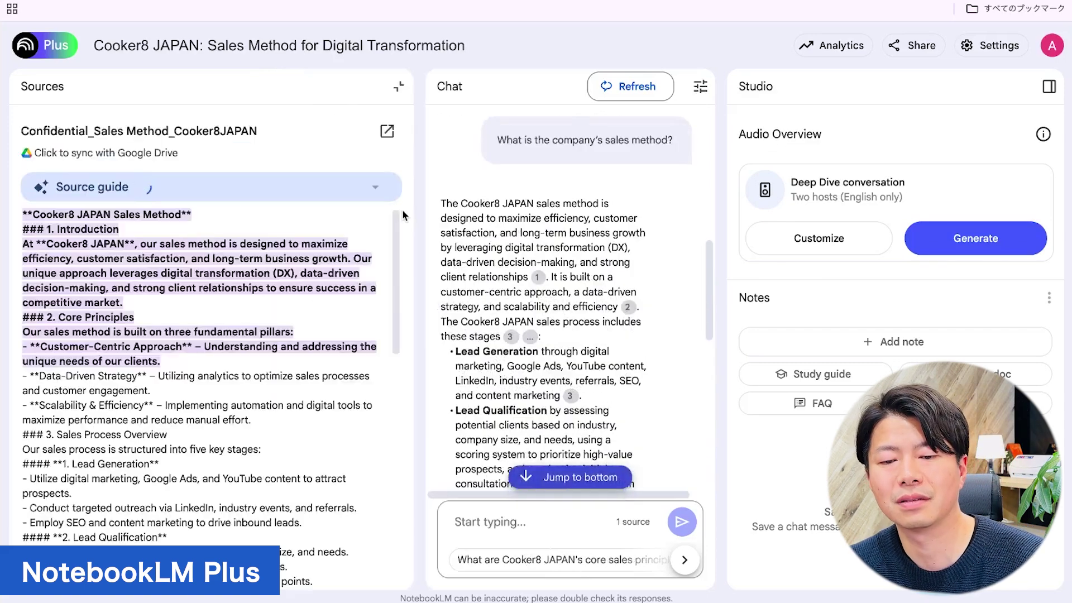
{"action": "left_click", "coordinate": [626, 307]}
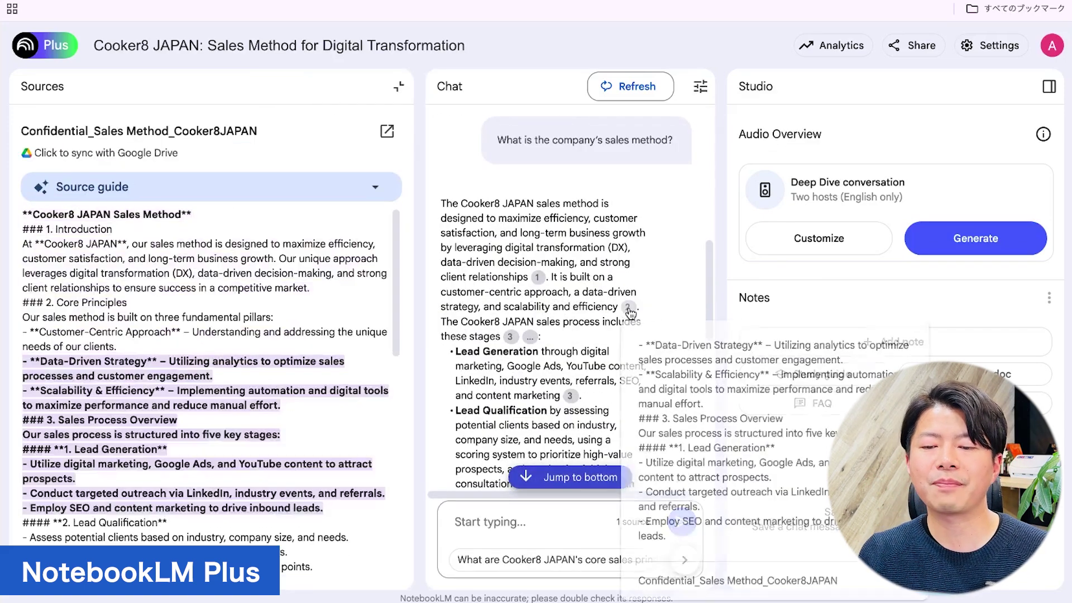
{"action": "left_click", "coordinate": [509, 336]}
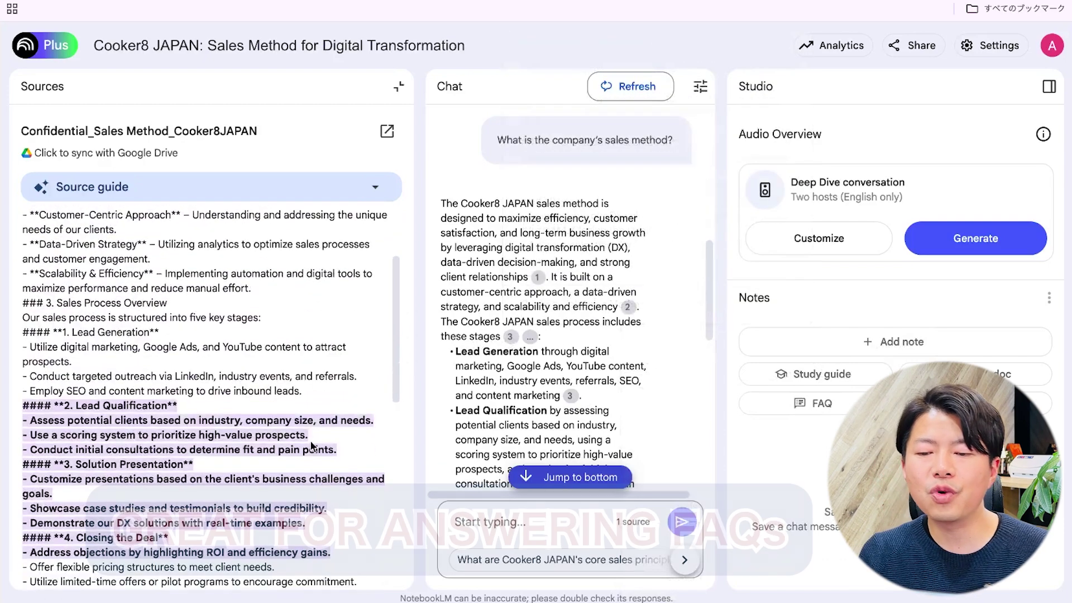
{"action": "mouse_move", "coordinate": [574, 398]}
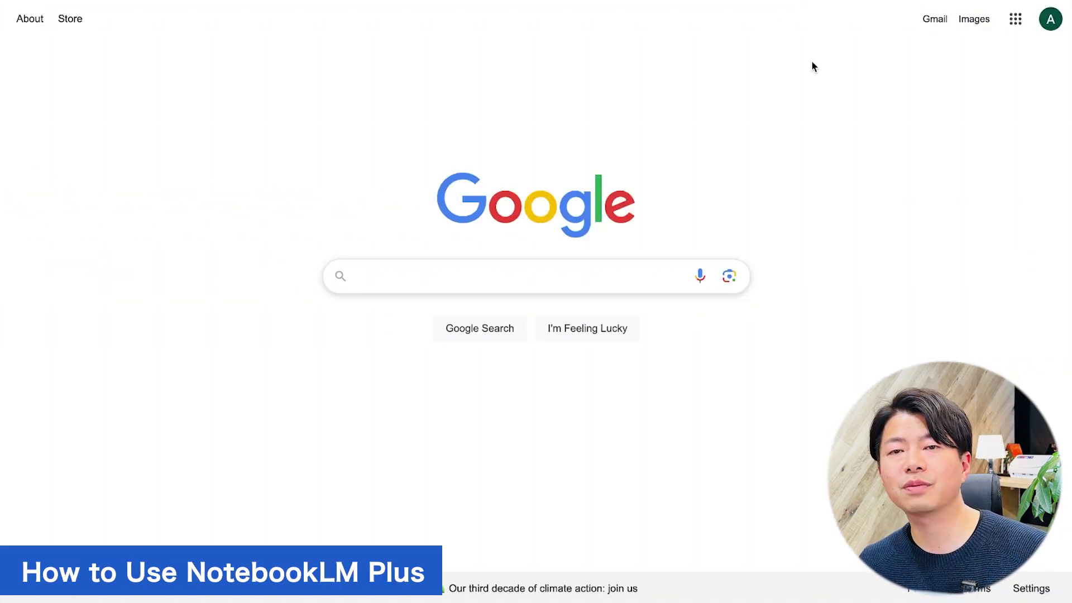
Search Google for 'notebooklm' and open the notebooklm.google site from the top result.
{"action": "left_click", "coordinate": [1015, 20]}
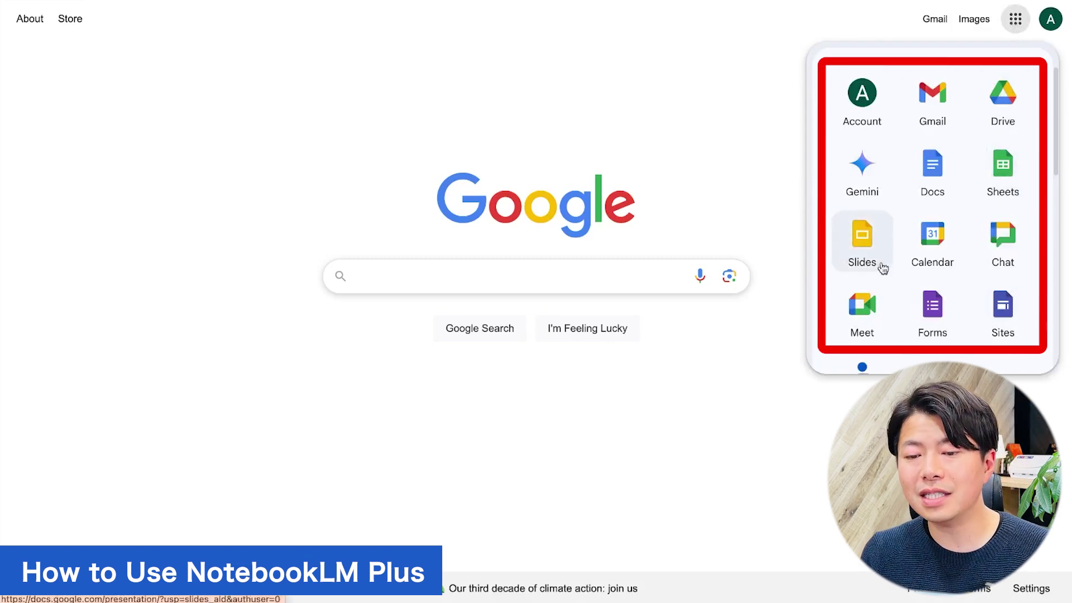
{"action": "left_click", "coordinate": [702, 50]}
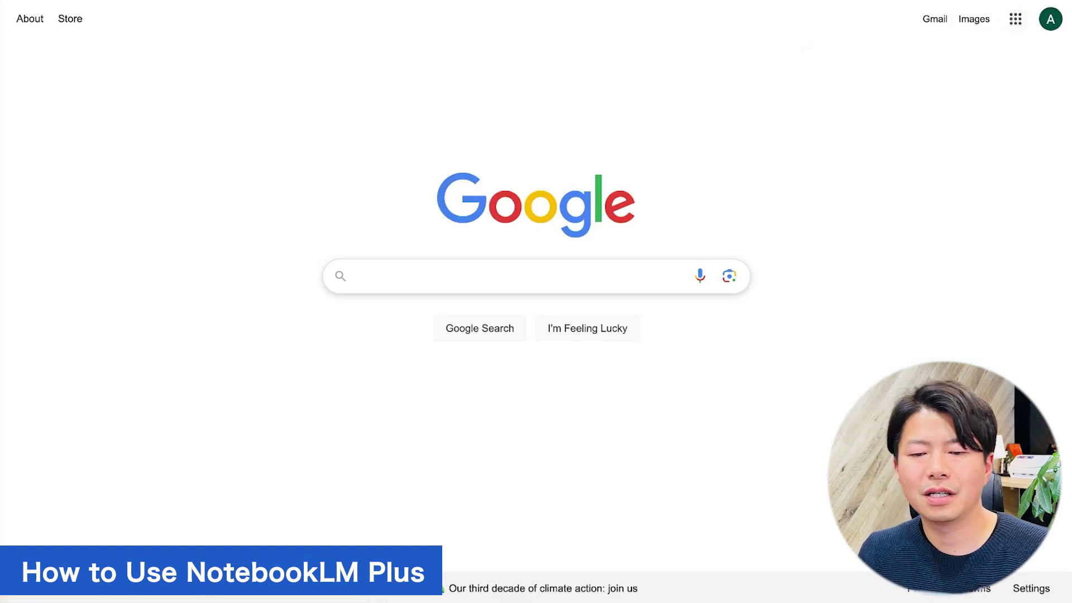
{"action": "type", "text": "notebo"}
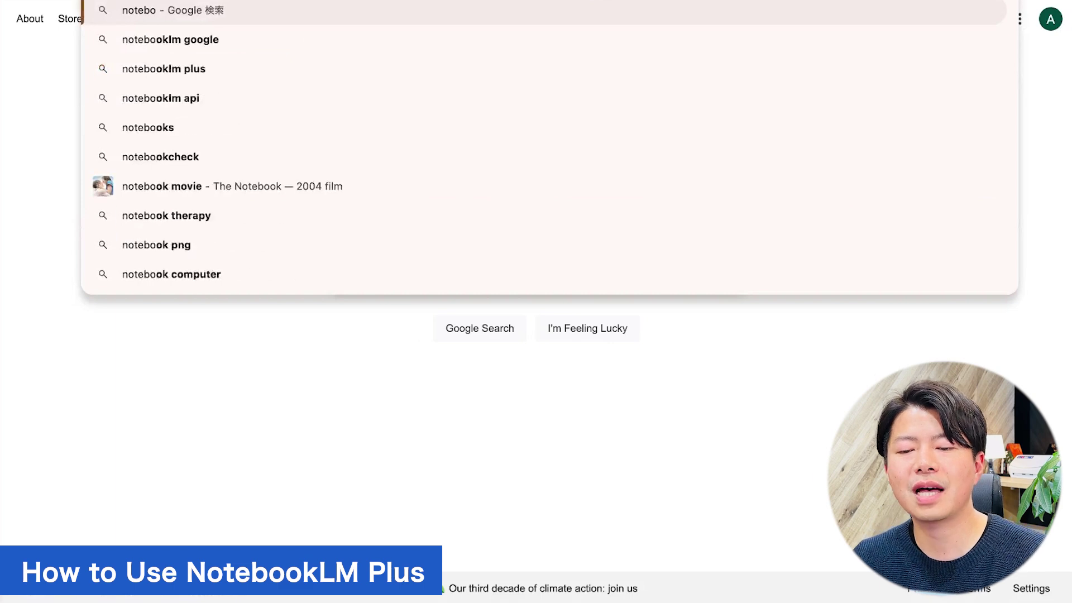
{"action": "type", "text": "oklm"}
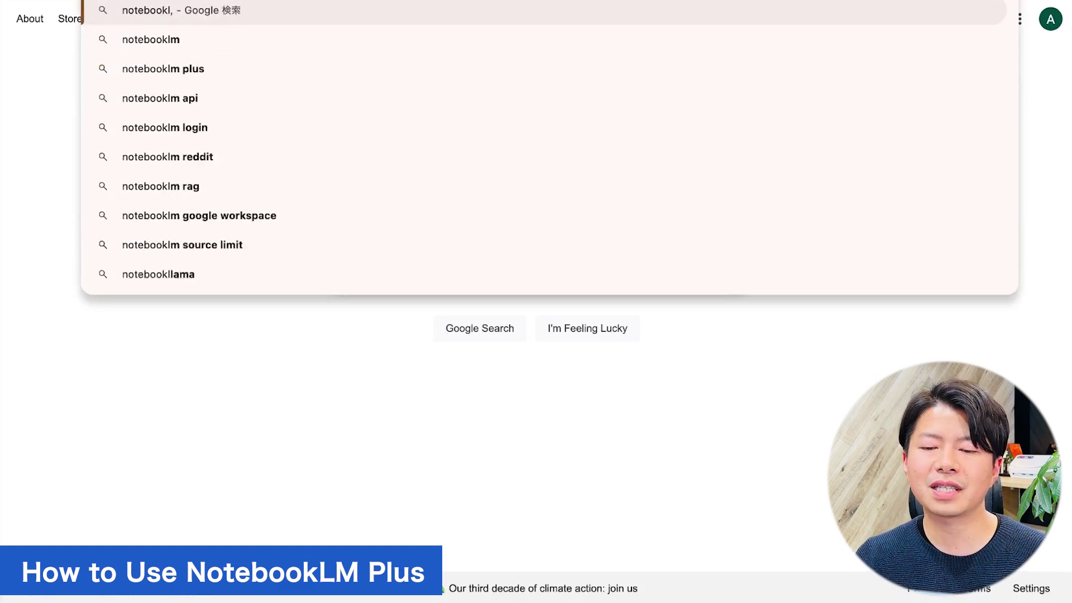
{"action": "key", "text": "Return"}
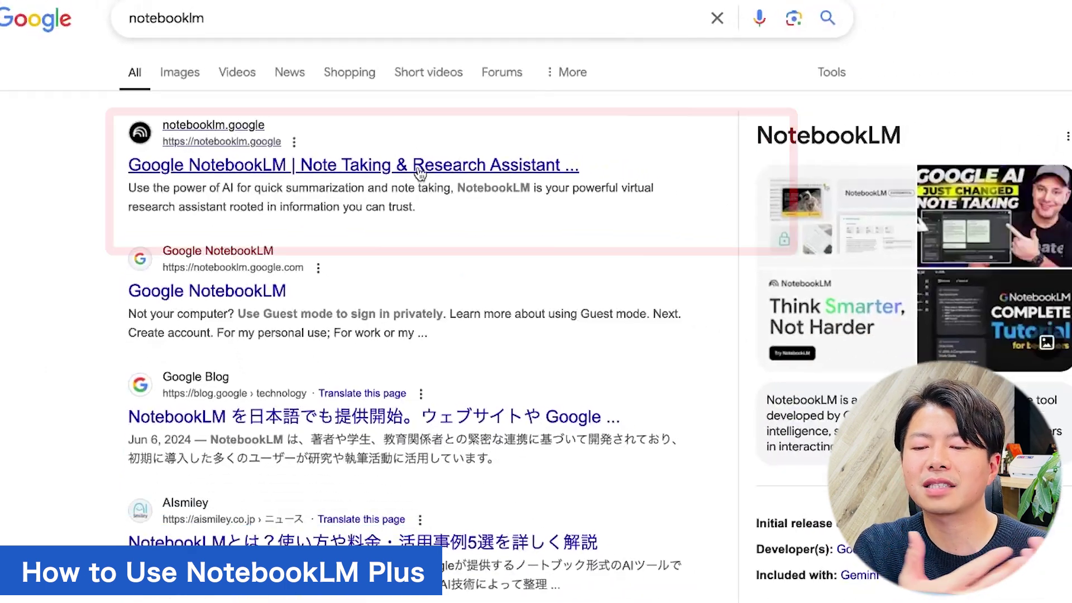
{"action": "left_click", "coordinate": [484, 176]}
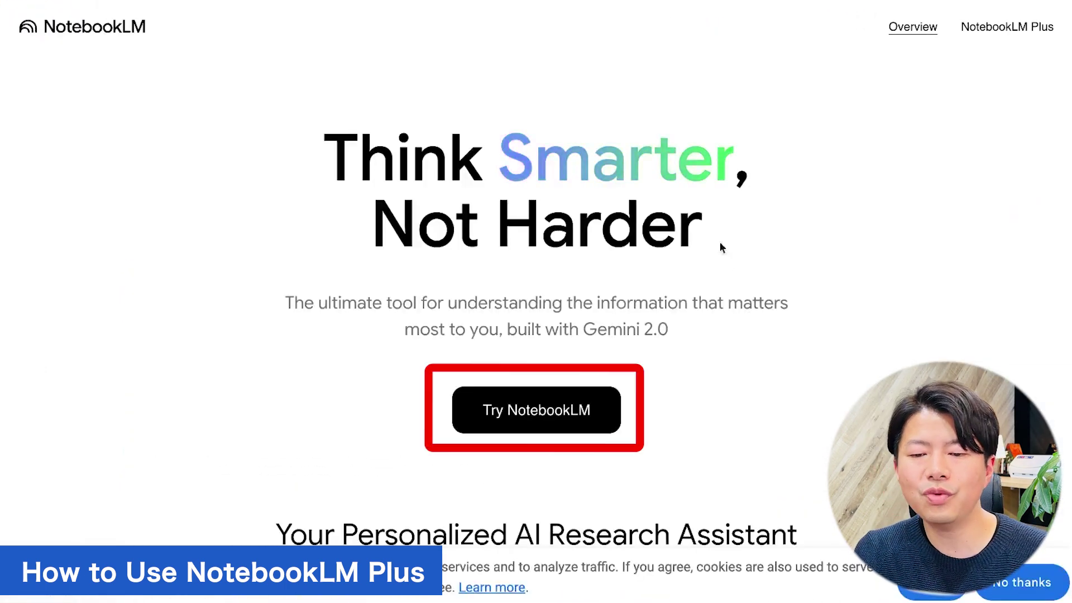
Start using NotebookLM and dismiss the welcome message.
{"action": "left_click", "coordinate": [589, 414]}
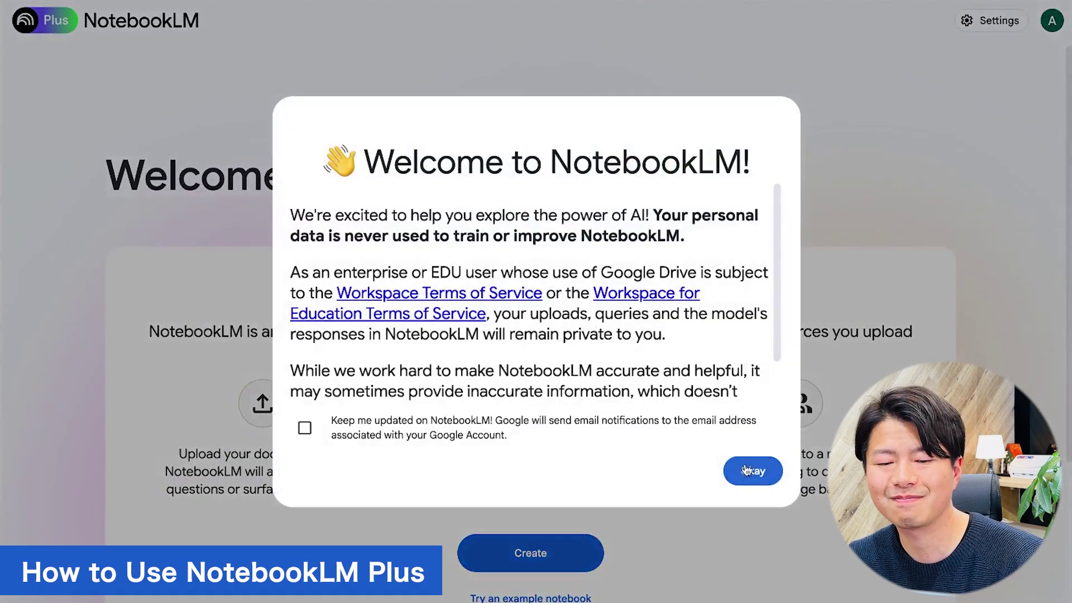
{"action": "left_click", "coordinate": [748, 469]}
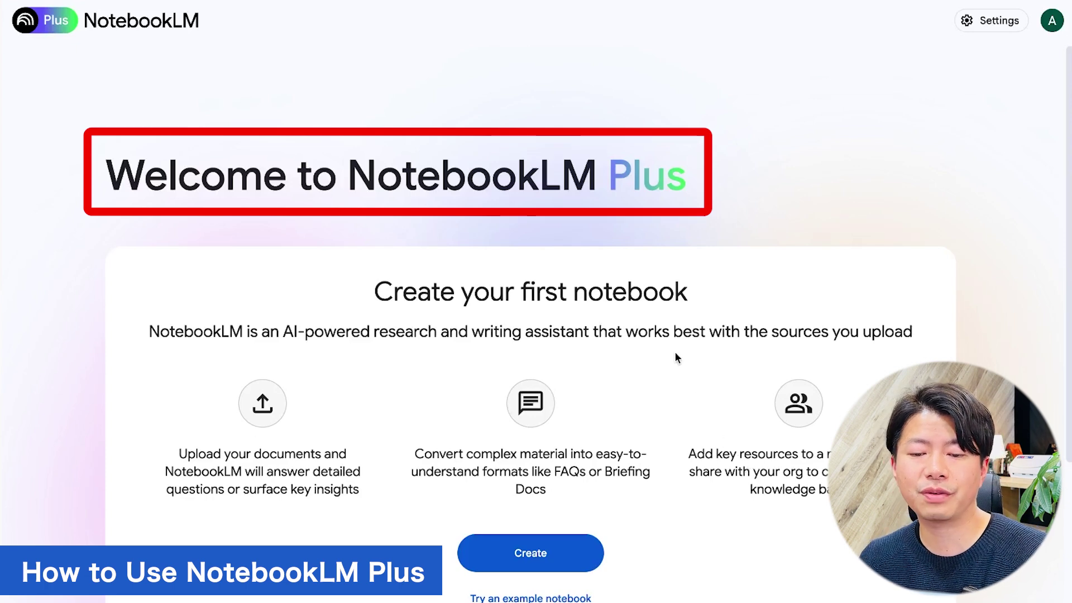
{"action": "scroll", "coordinate": [675, 356], "scroll_direction": "down", "scroll_amount": 2}
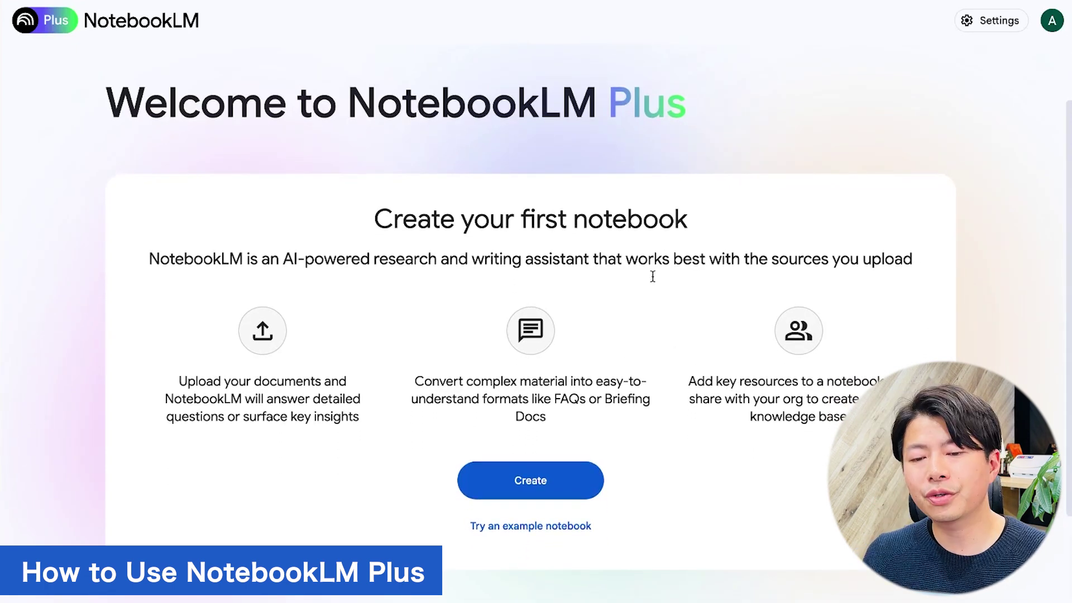
Create a notebook sourced from the confidential sales-method Drive document, then begin a second notebook.
{"action": "left_click", "coordinate": [553, 479]}
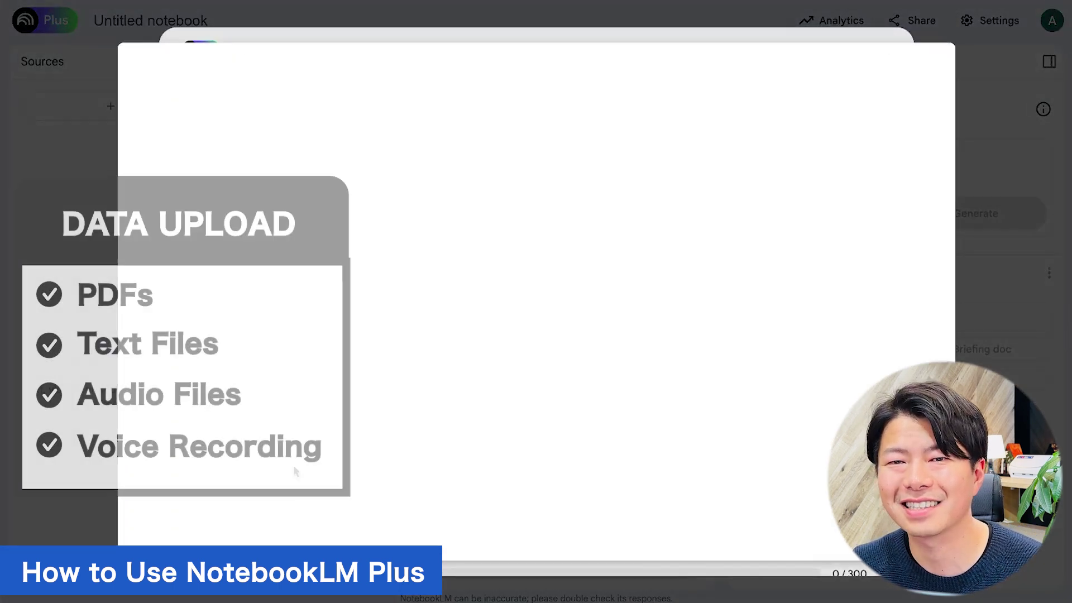
{"action": "left_click", "coordinate": [201, 424]}
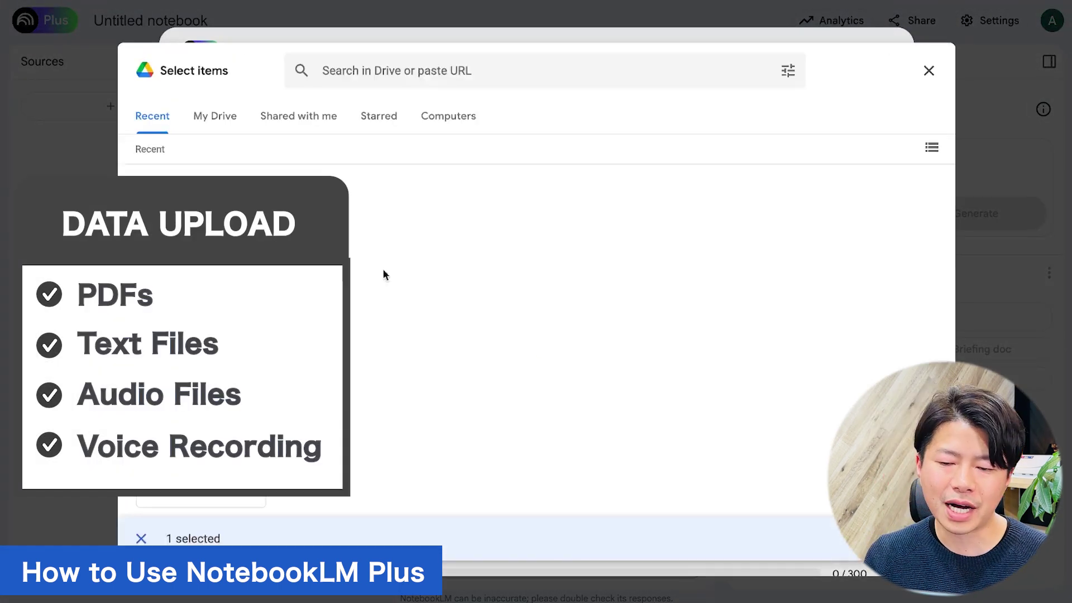
{"action": "left_click", "coordinate": [916, 538]}
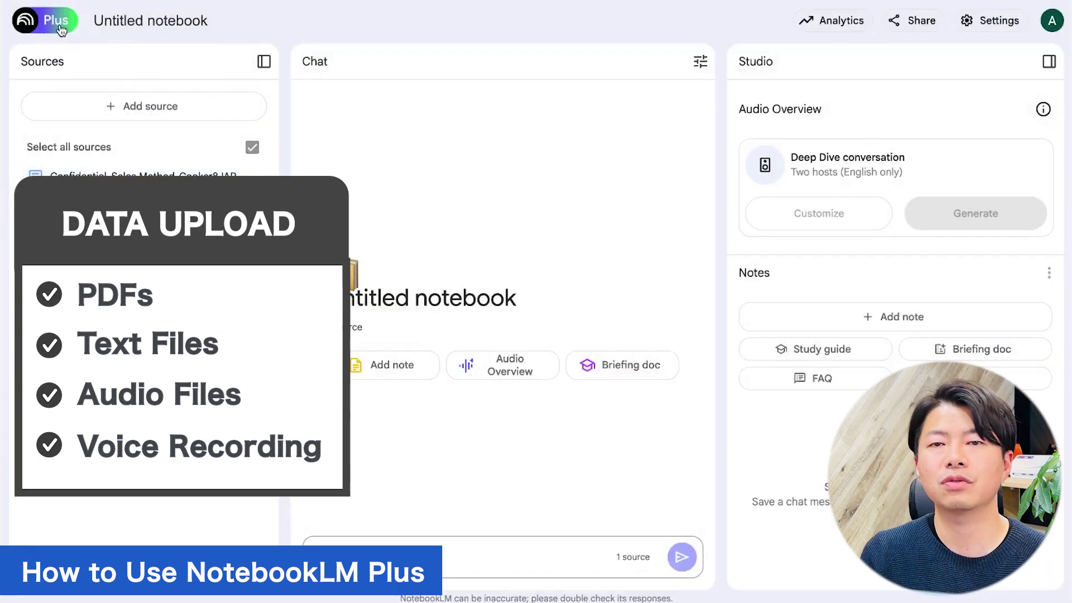
{"action": "left_click", "coordinate": [27, 21]}
{"action": "left_click", "coordinate": [184, 296]}
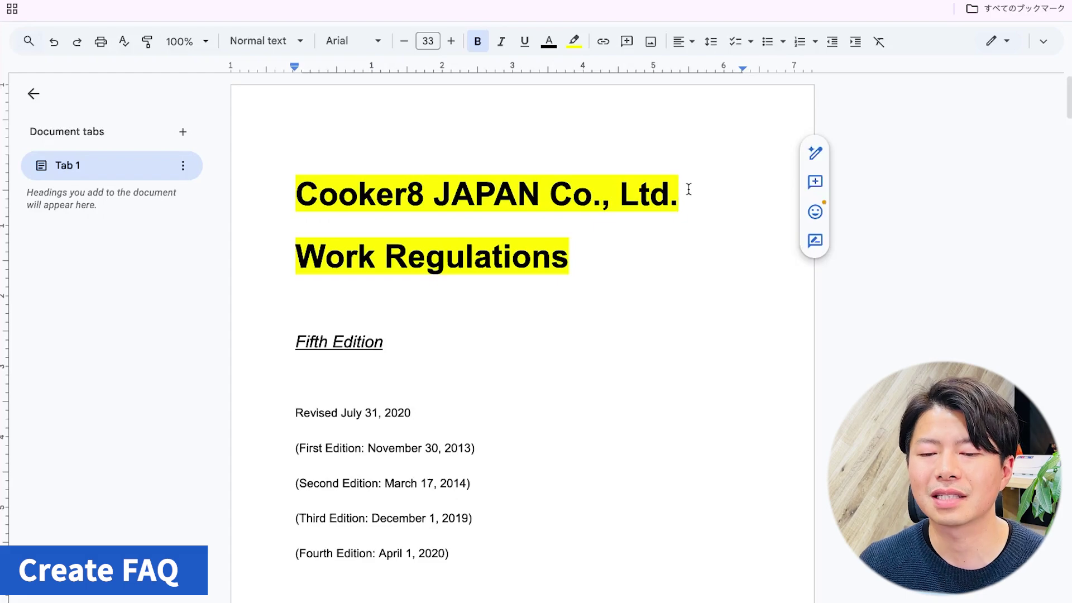
{"action": "scroll", "coordinate": [689, 189], "scroll_direction": "down", "scroll_amount": 15}
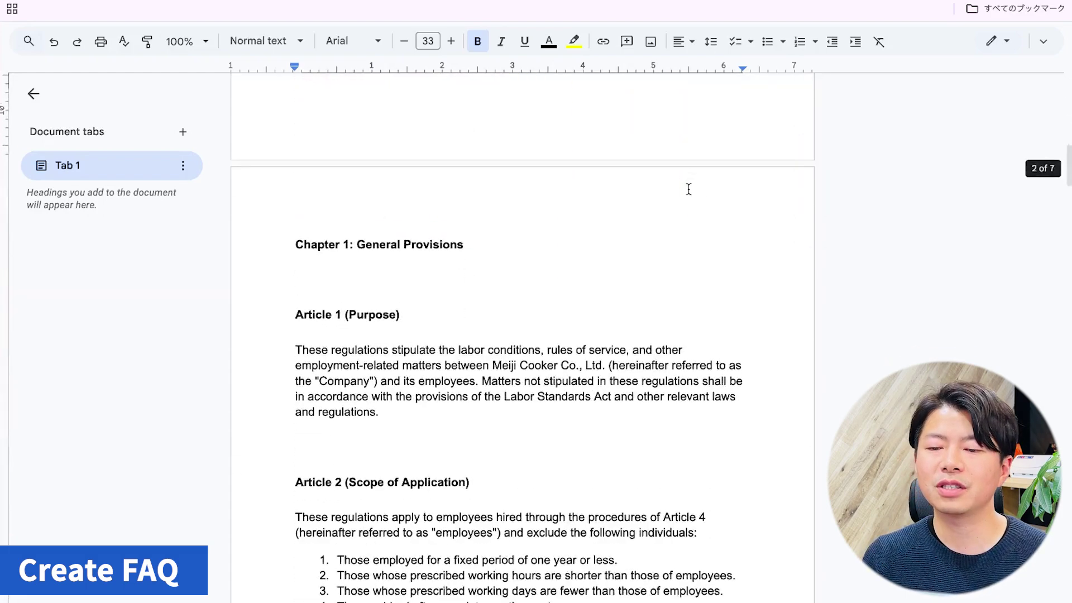
{"action": "scroll", "coordinate": [689, 189], "scroll_direction": "down", "scroll_amount": 12}
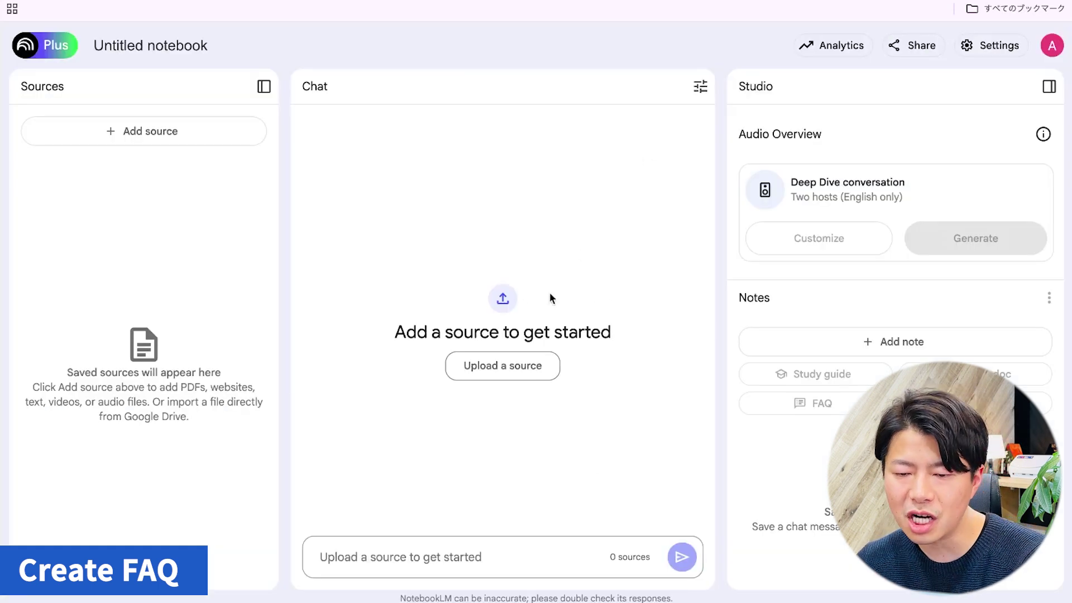
Add the Cooker8 JAPAN Work Regulations Google Doc as the notebook's source.
{"action": "left_click", "coordinate": [502, 365]}
{"action": "left_click", "coordinate": [262, 502]}
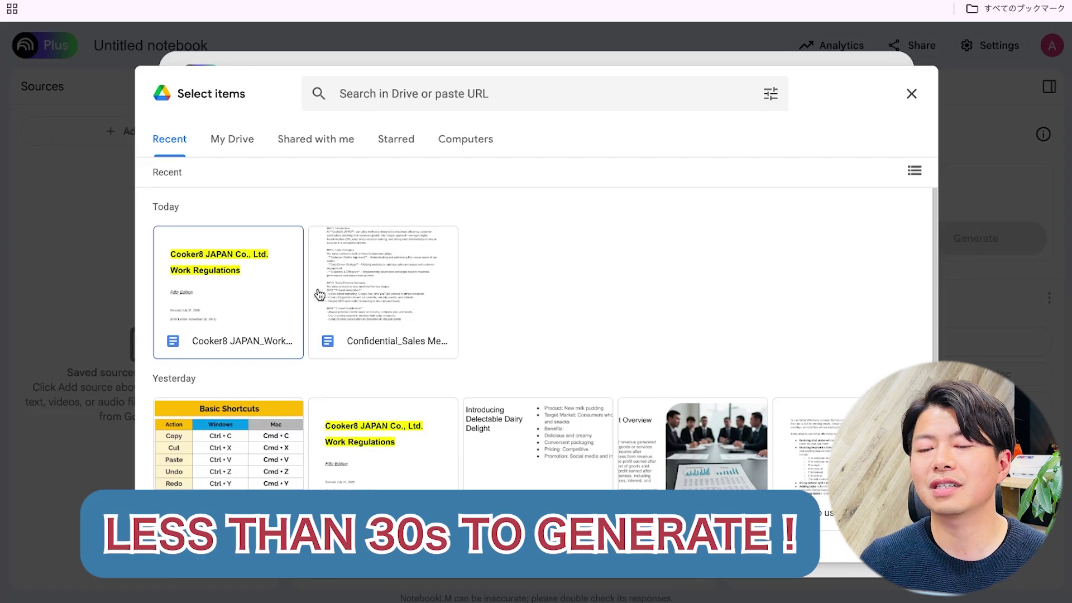
{"action": "double_click", "coordinate": [229, 290]}
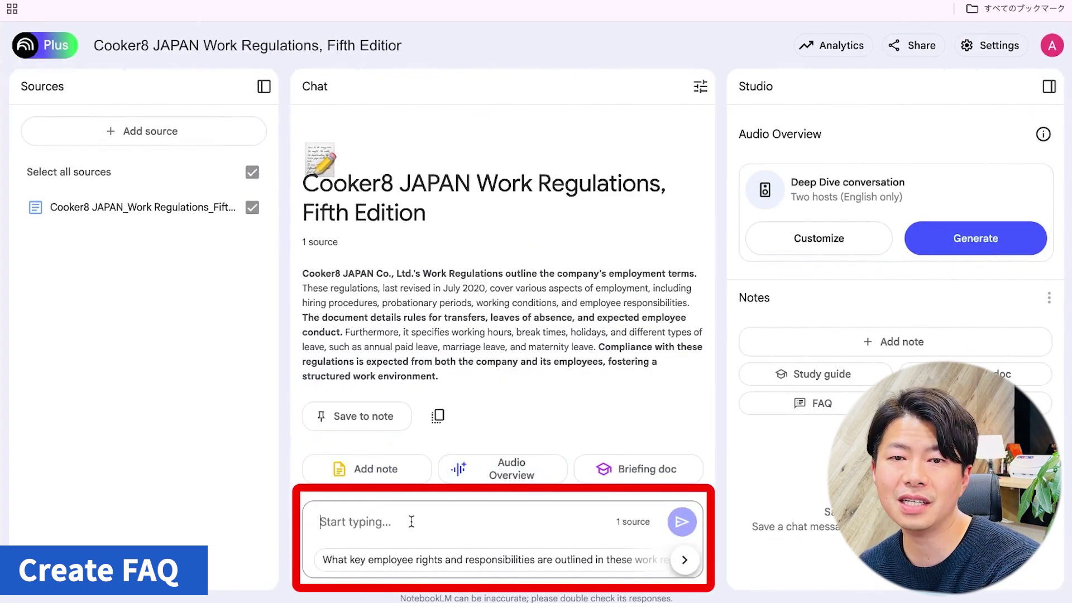
Ask 'How many days off can I take for marriage at my company?' and view the cited Article 15-2.
{"action": "type", "text": "How many days off can I take for marriage at my company?"}
{"action": "key", "text": "Return"}
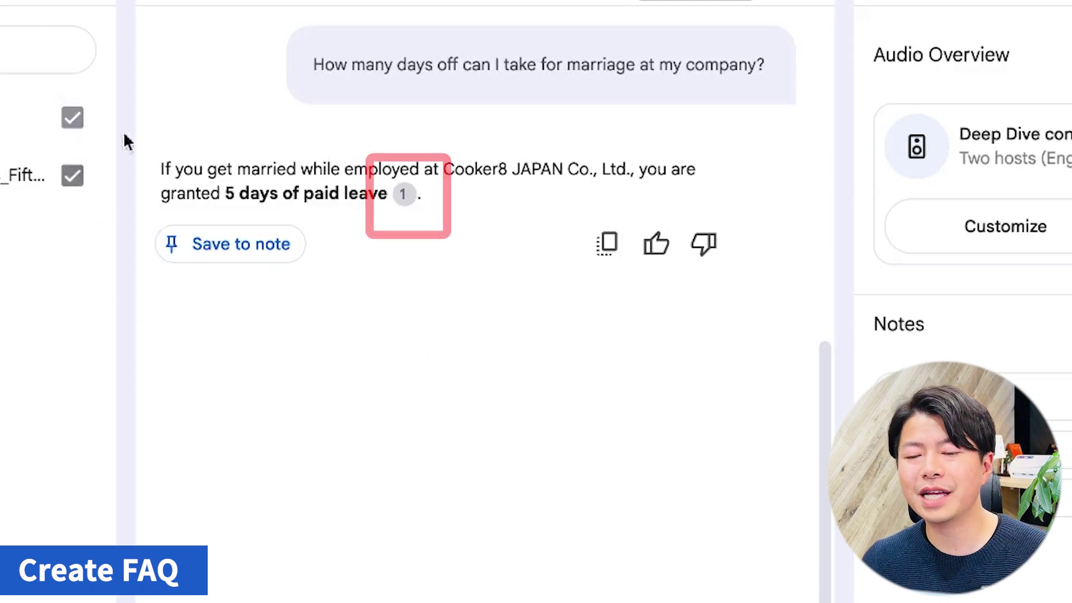
{"action": "mouse_move", "coordinate": [410, 199]}
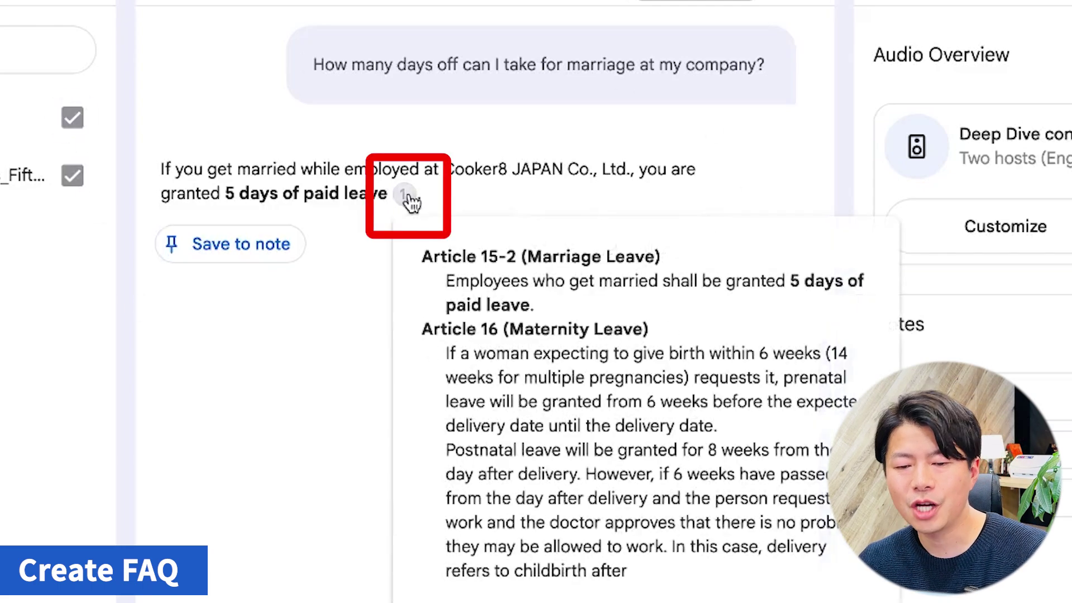
{"action": "left_click", "coordinate": [407, 196]}
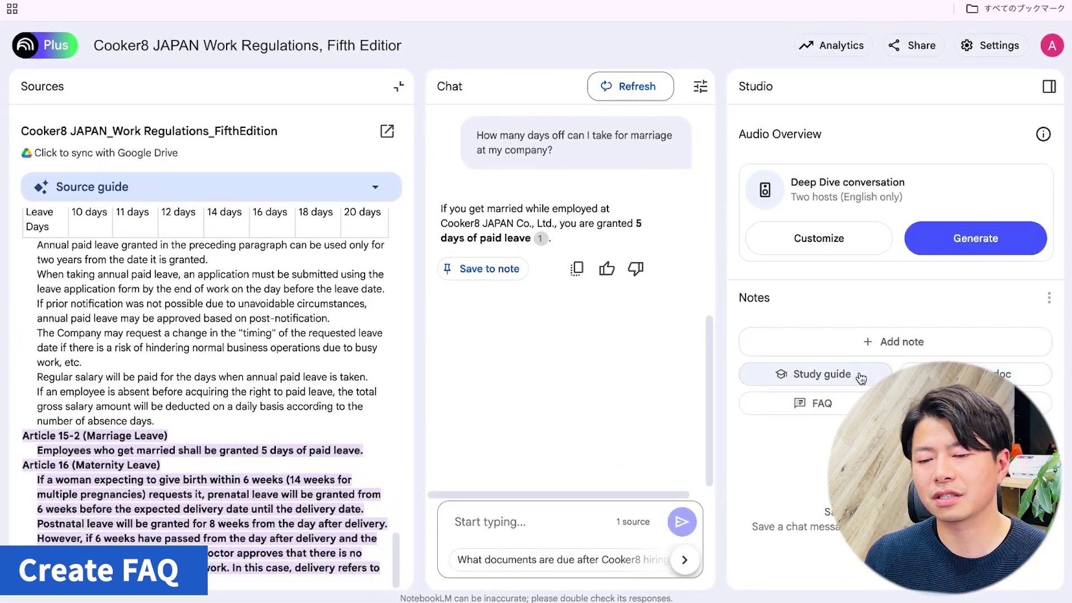
Generate an FAQ note from the work regulations and read through it.
{"action": "left_click", "coordinate": [844, 405]}
{"action": "left_click", "coordinate": [792, 443]}
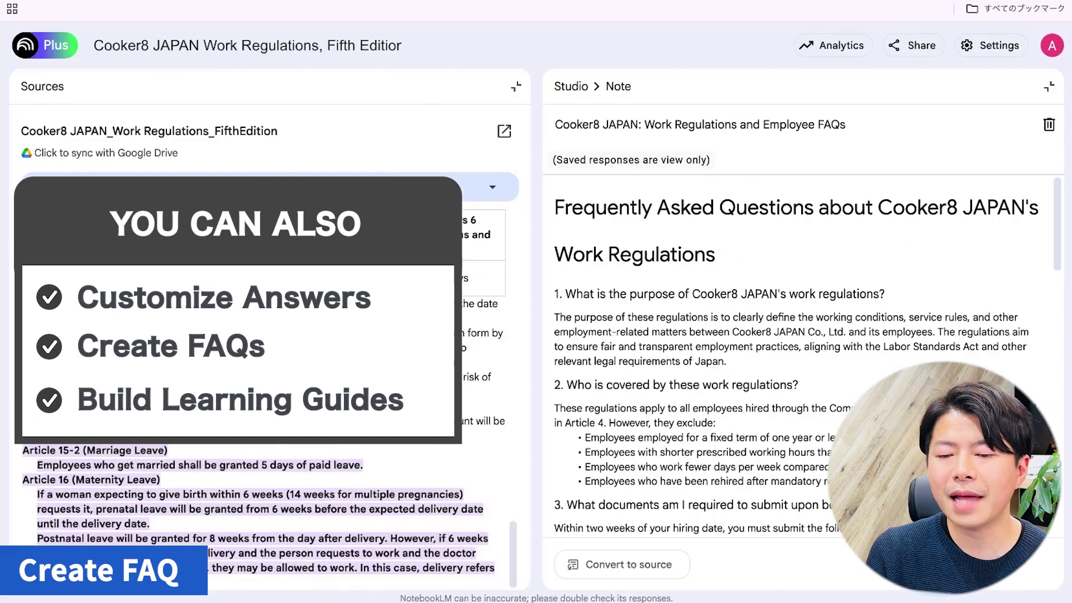
{"action": "scroll", "coordinate": [789, 279], "scroll_direction": "down", "scroll_amount": 10}
{"action": "scroll", "coordinate": [790, 279], "scroll_direction": "up", "scroll_amount": 10}
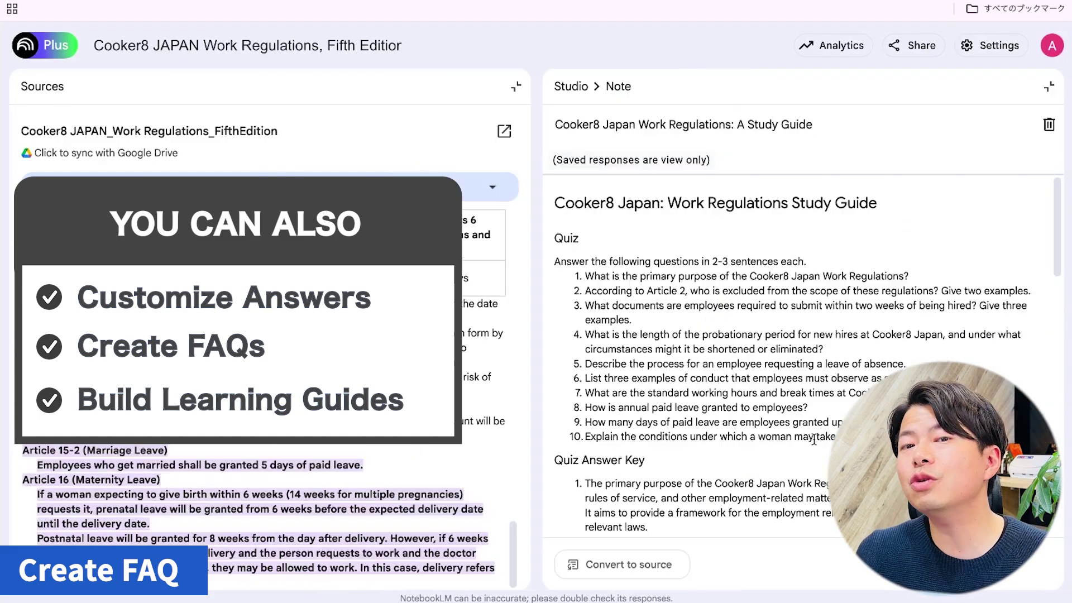
{"action": "scroll", "coordinate": [798, 346], "scroll_direction": "down", "scroll_amount": 15}
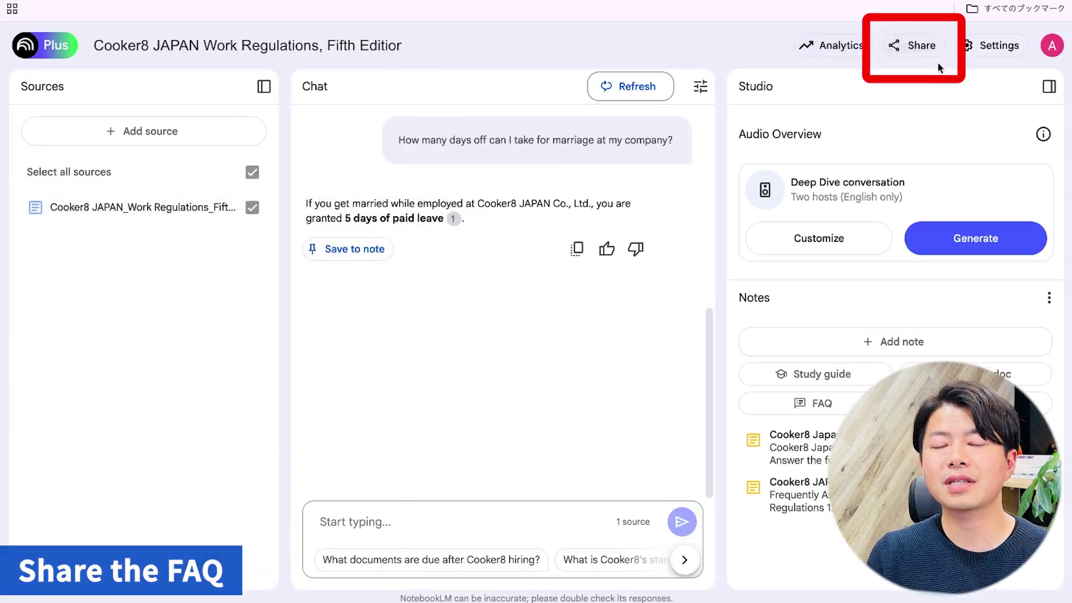
Share the notebook with a colleague as Viewer, copy the notebook link, and send the invitation.
{"action": "left_click", "coordinate": [922, 36]}
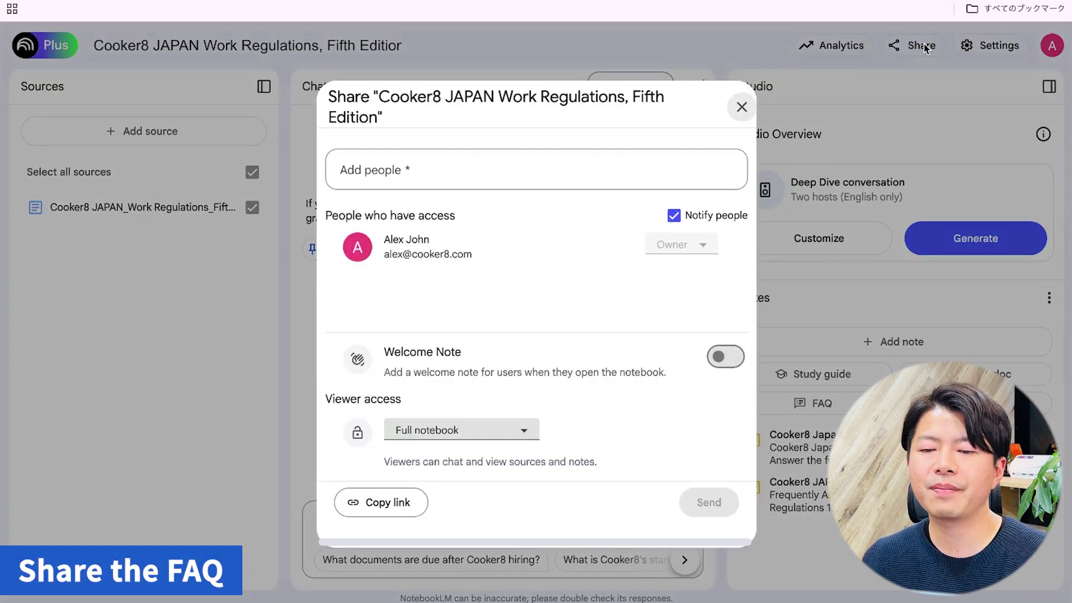
{"action": "left_click", "coordinate": [467, 169]}
{"action": "type", "text": "anna"}
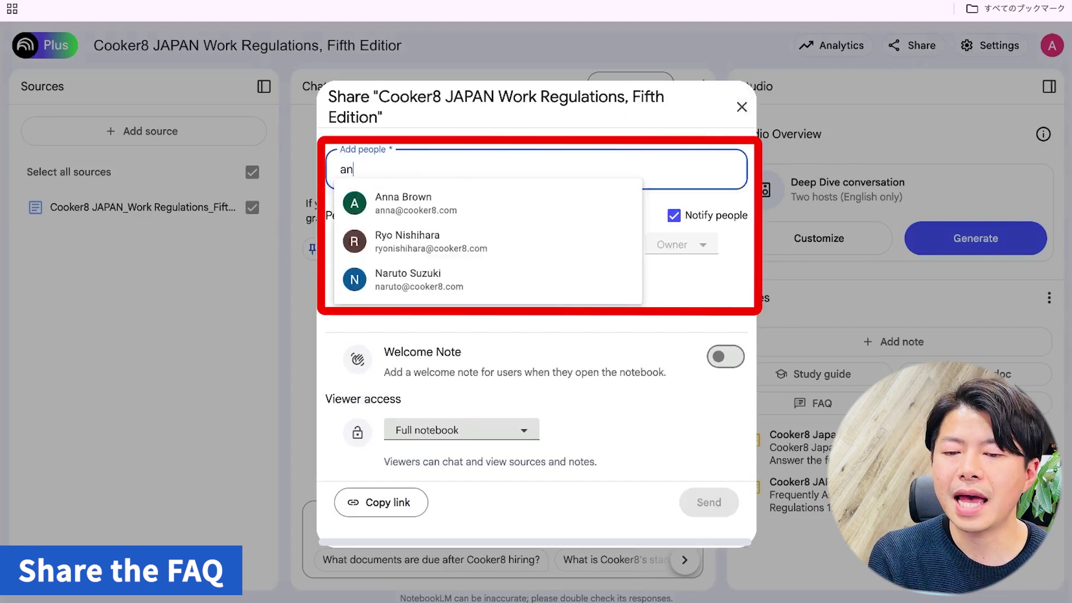
{"action": "left_click", "coordinate": [414, 206]}
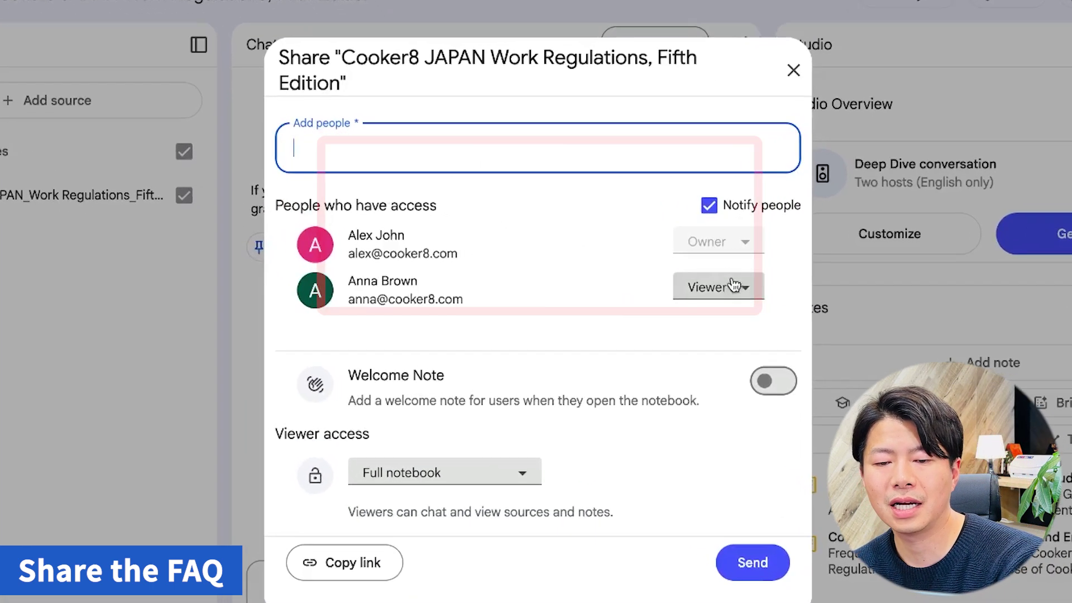
{"action": "left_click", "coordinate": [682, 280]}
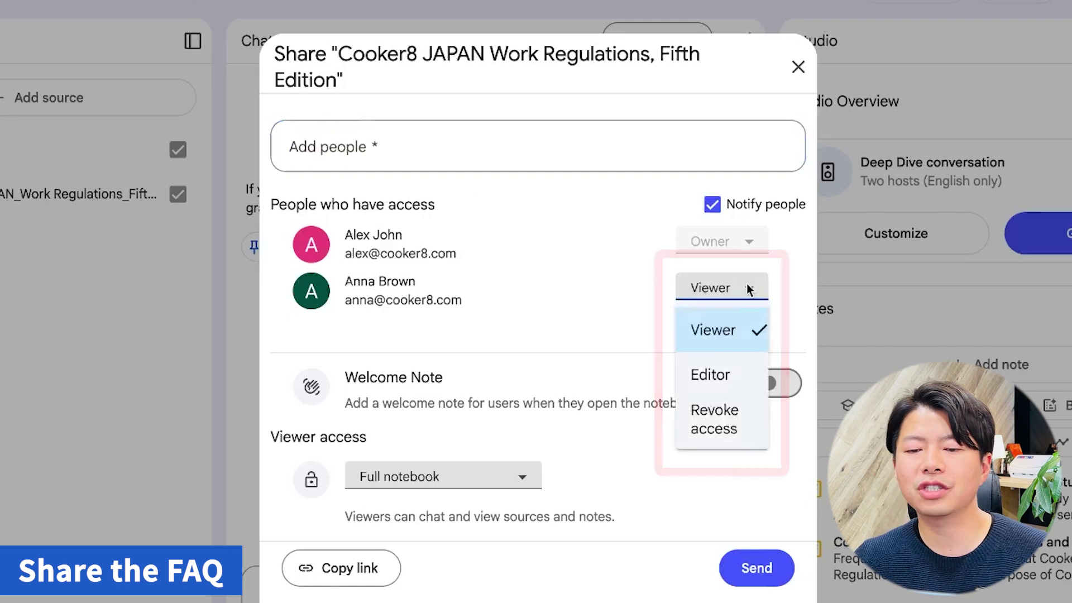
{"action": "left_click", "coordinate": [734, 339]}
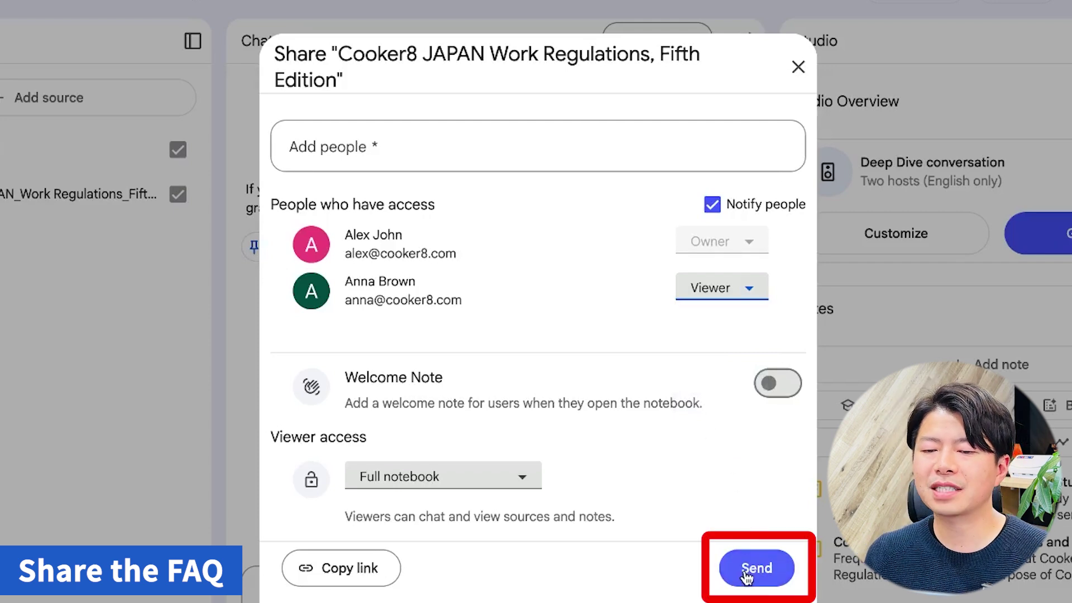
{"action": "left_click", "coordinate": [381, 570]}
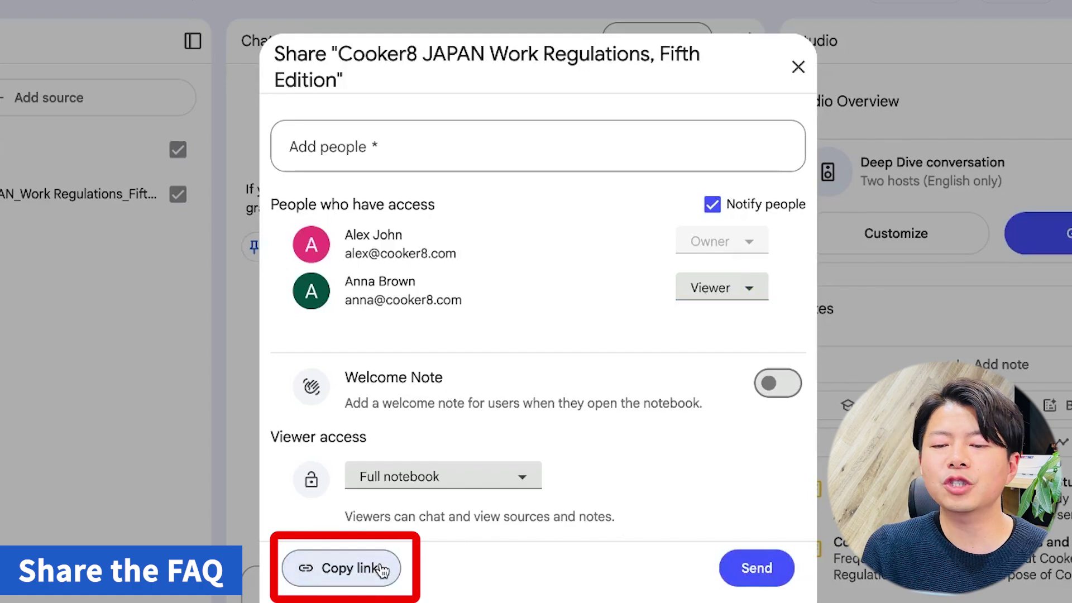
{"action": "left_click", "coordinate": [743, 570]}
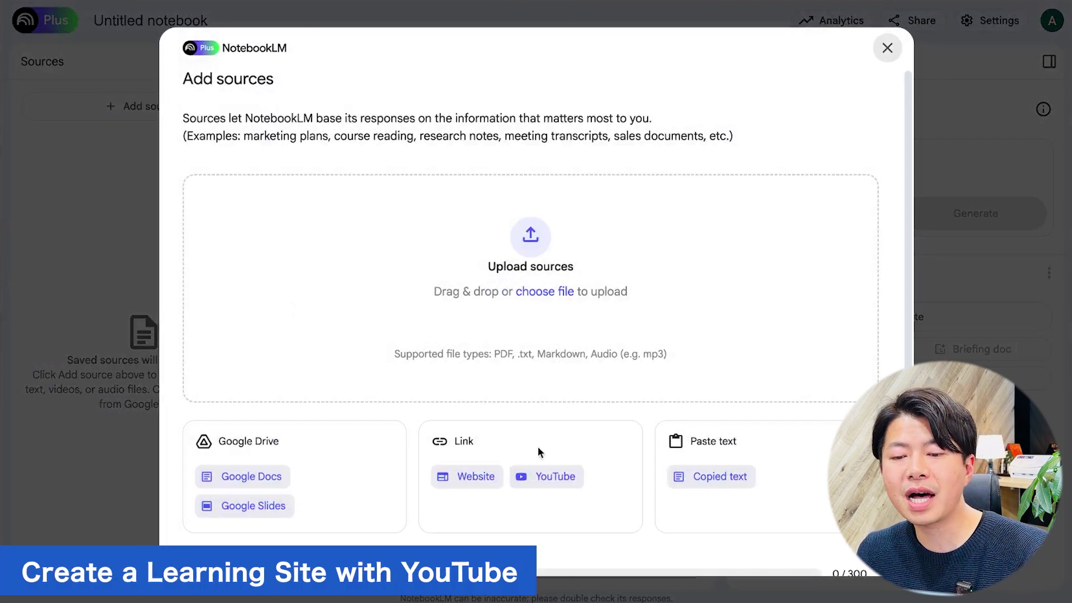
Add two YouTube videos as sources by pasting their links.
{"action": "left_click", "coordinate": [538, 475]}
{"action": "left_click", "coordinate": [353, 218]}
{"action": "type", "text": "https://www.youtube.com/watch?v=UFpw5MINJt8"}
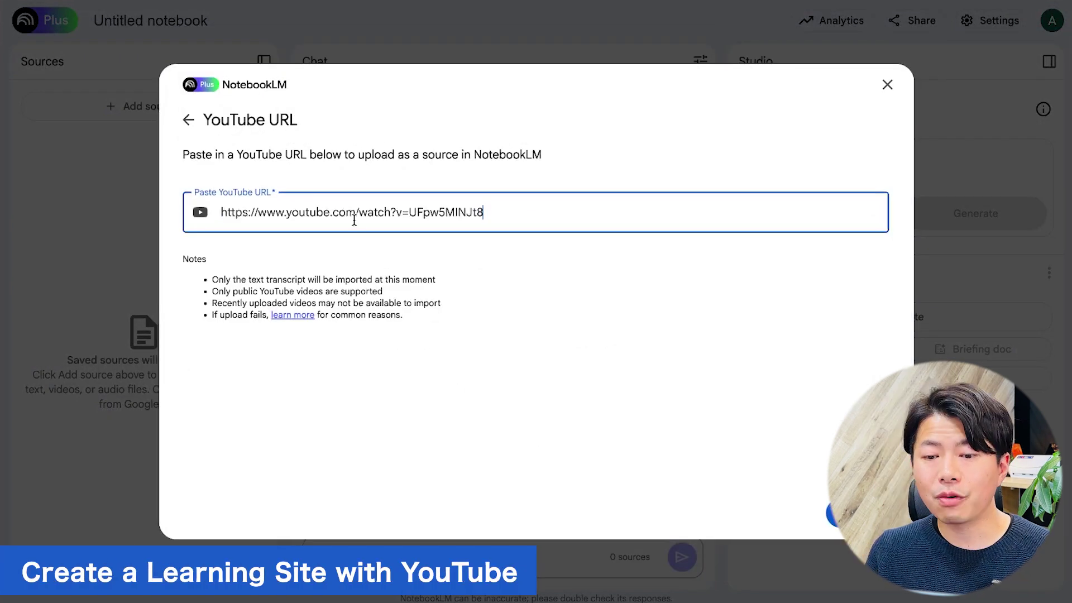
{"action": "key", "text": "Return"}
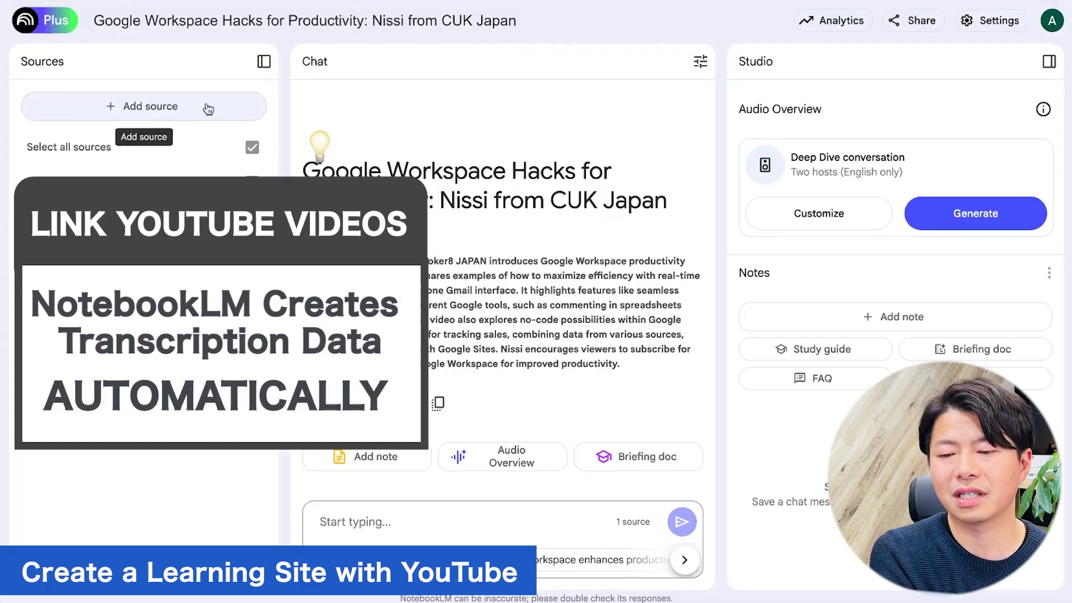
{"action": "left_click", "coordinate": [209, 108]}
{"action": "left_click", "coordinate": [579, 480]}
{"action": "key", "text": "ctrl+v"}
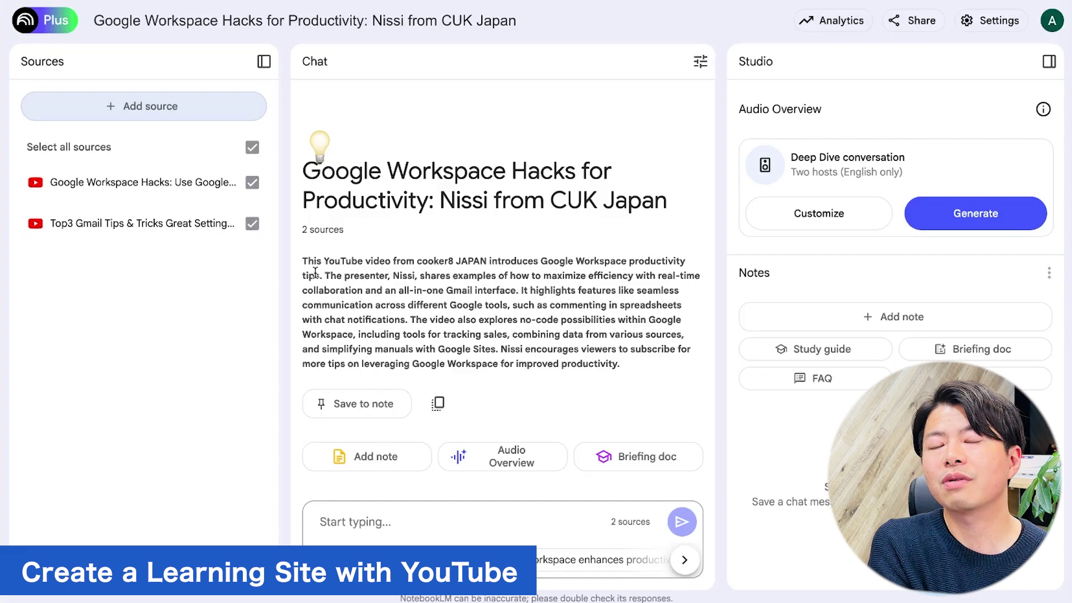
Ask the notebook 'How can I use Gmail effectively?'.
{"action": "left_click", "coordinate": [426, 514]}
{"action": "type", "text": "How can I use Gmail effectively?"}
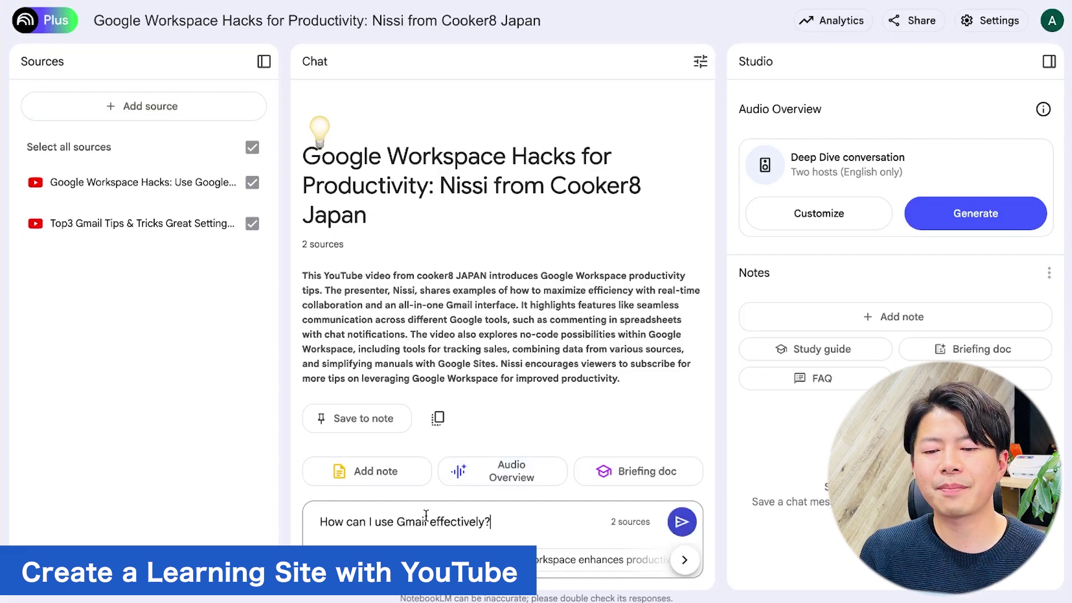
{"action": "key", "text": "Return"}
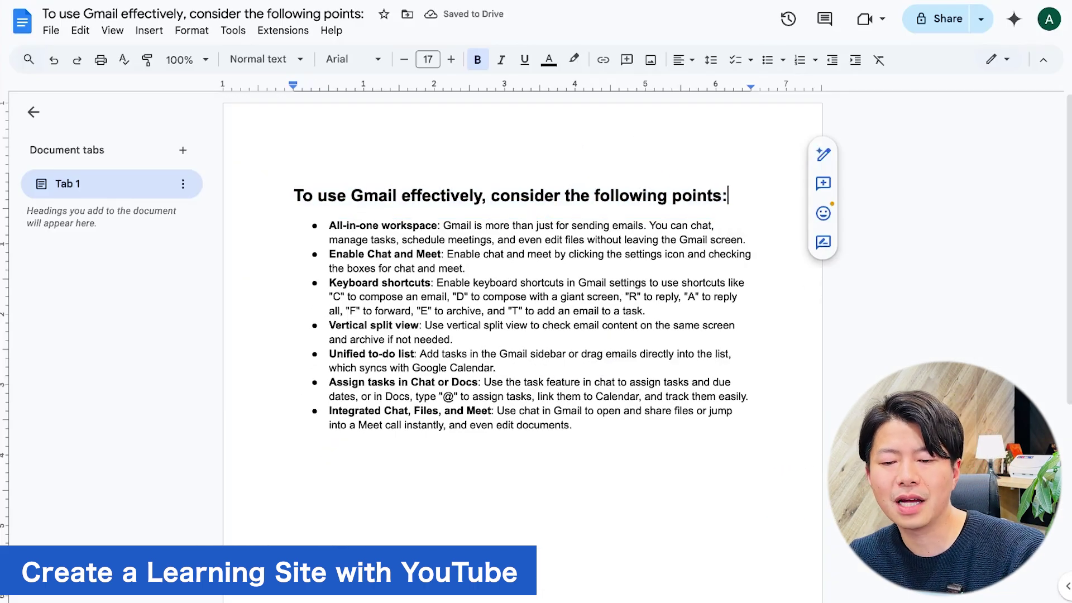
Add a blank line under the heading in the exported Google Doc and begin sharing it with a colleague.
{"action": "key", "text": "Return"}
{"action": "left_click", "coordinate": [921, 28]}
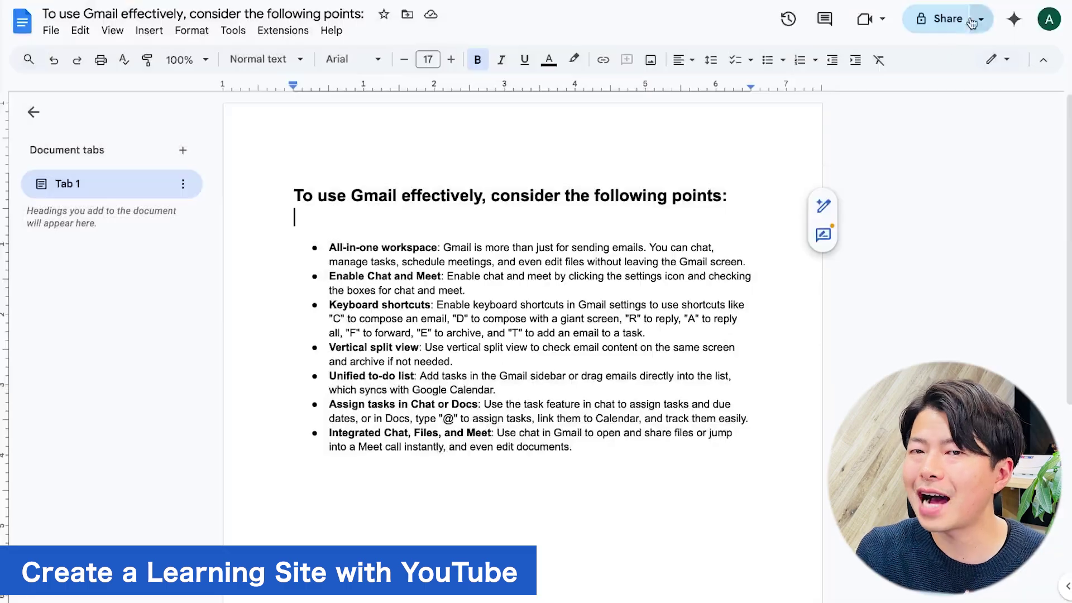
{"action": "left_click", "coordinate": [944, 19]}
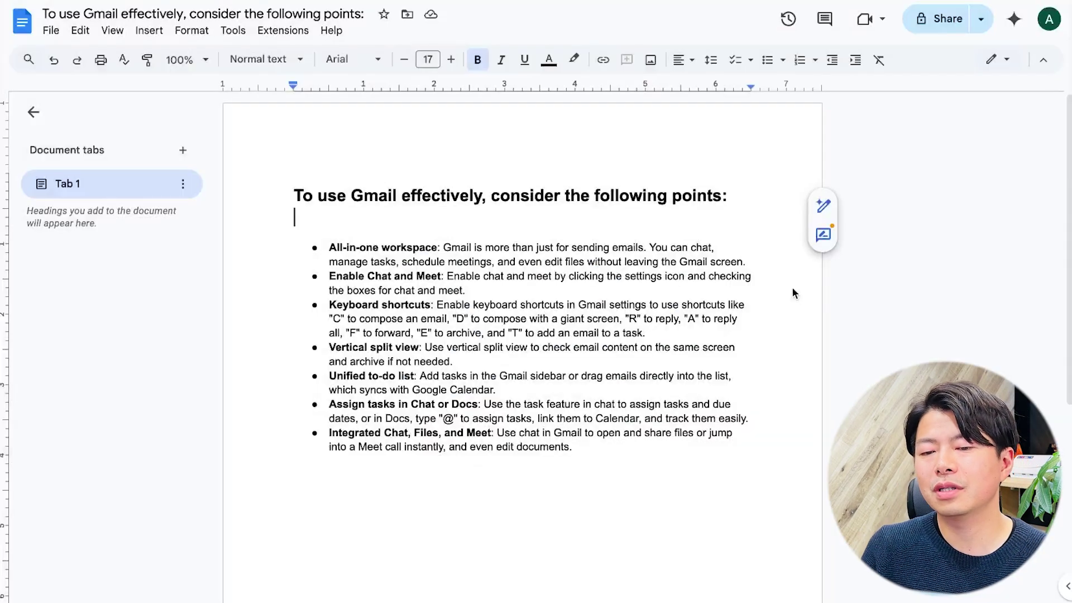